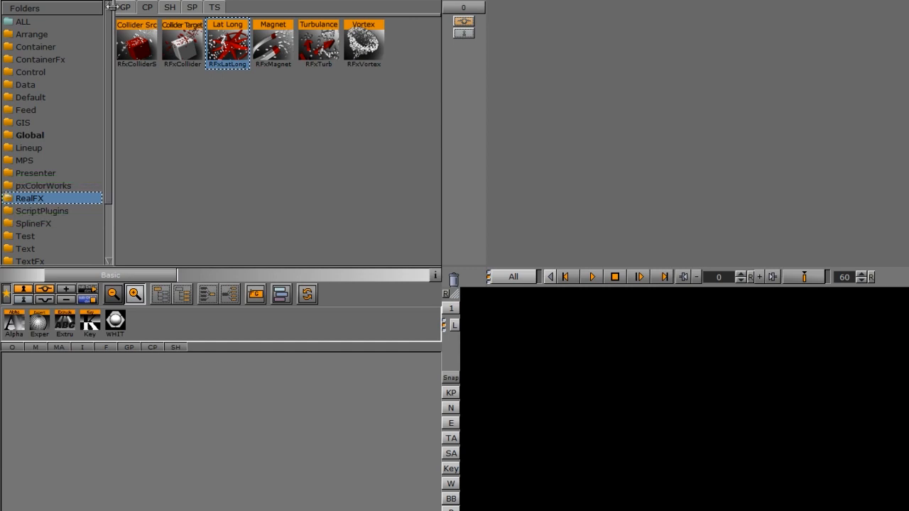
Add an RFxSmoke geometry from the default geometry plugins to the scene tree.
click(126, 8)
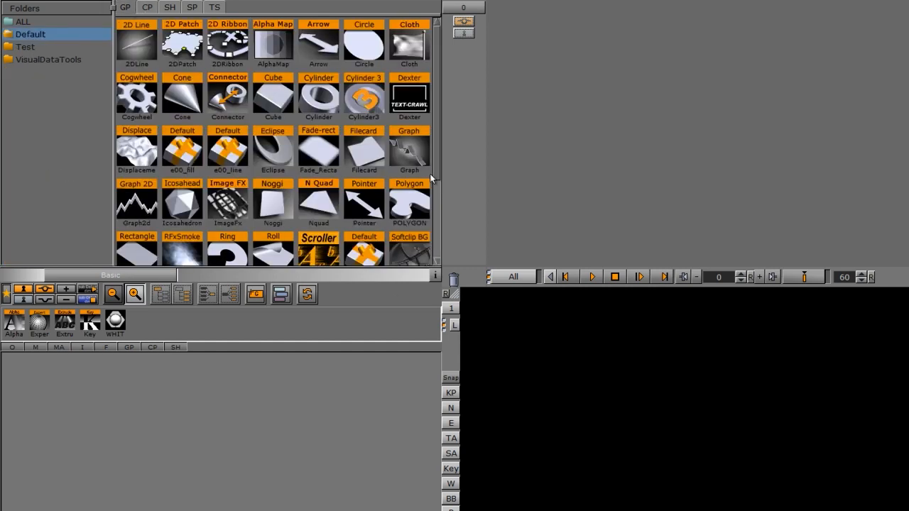
scroll(434, 133, down, 1)
drag(181, 177, 94, 419)
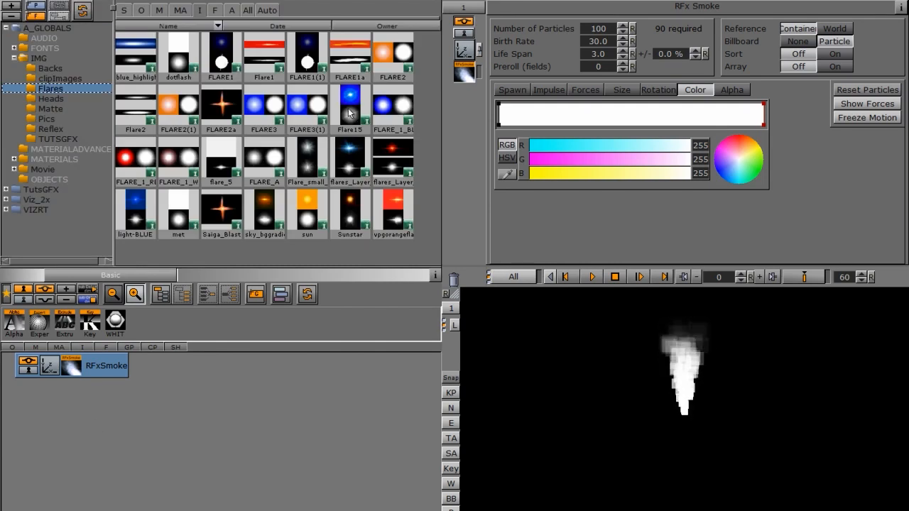
Apply the red flares_Layer_12b image from the Flares folder to the RFxSmoke container and set its mapping to Vertex.
drag(390, 154, 78, 368)
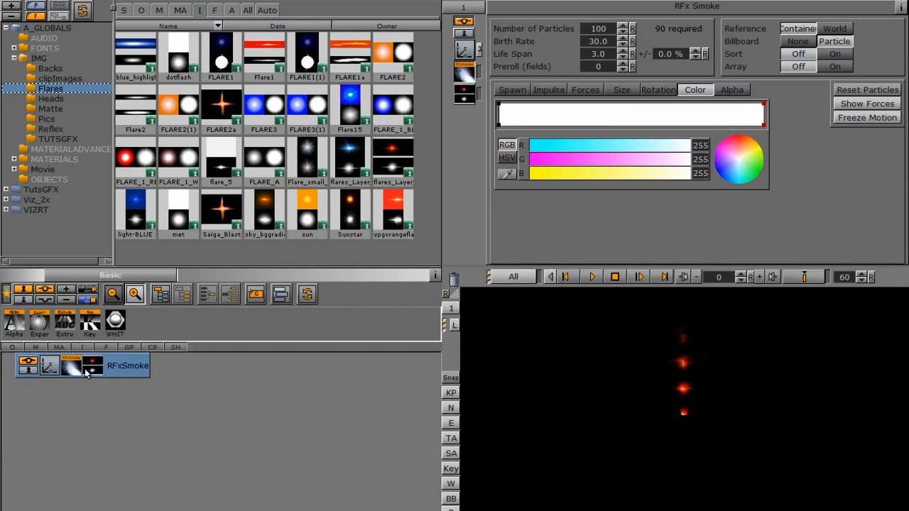
click(91, 372)
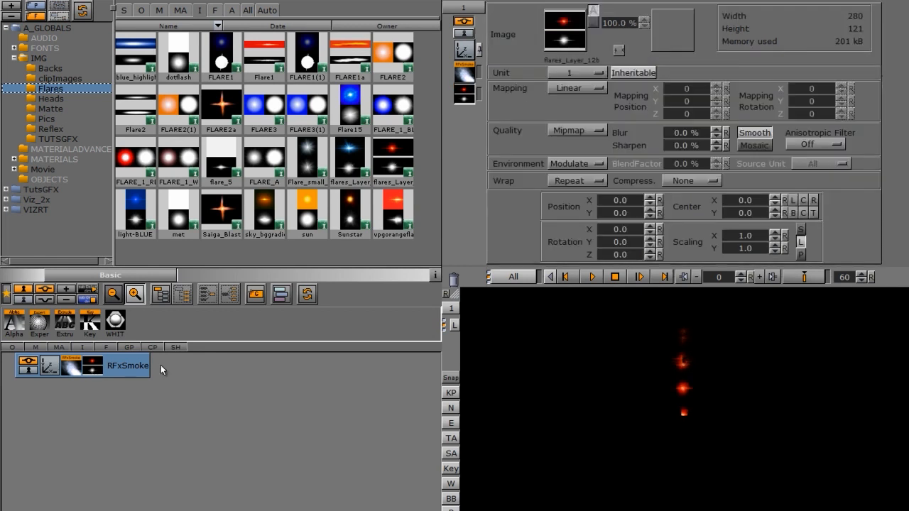
click(579, 90)
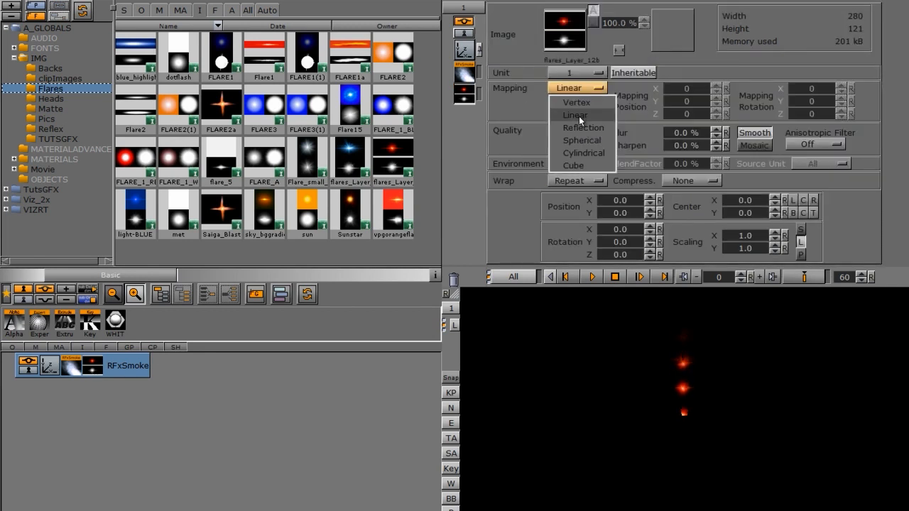
click(576, 101)
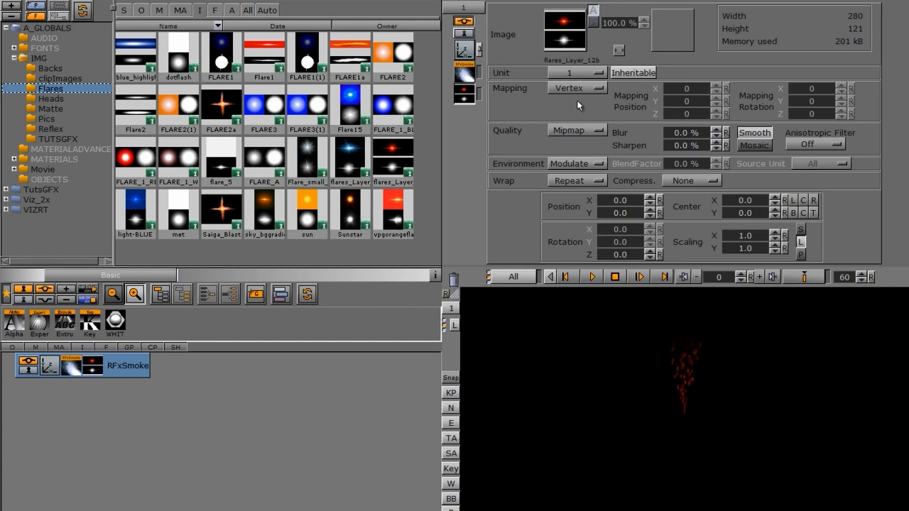
Scale the RFxSmoke container proportionally to 2.56 and set its Y position to -179.
click(455, 51)
drag(524, 167, 622, 167)
drag(559, 69, 447, 96)
Add the RFxLatLong container plugin from the RealFX folder to the RFxSmoke container and open the plugin's settings.
click(140, 2)
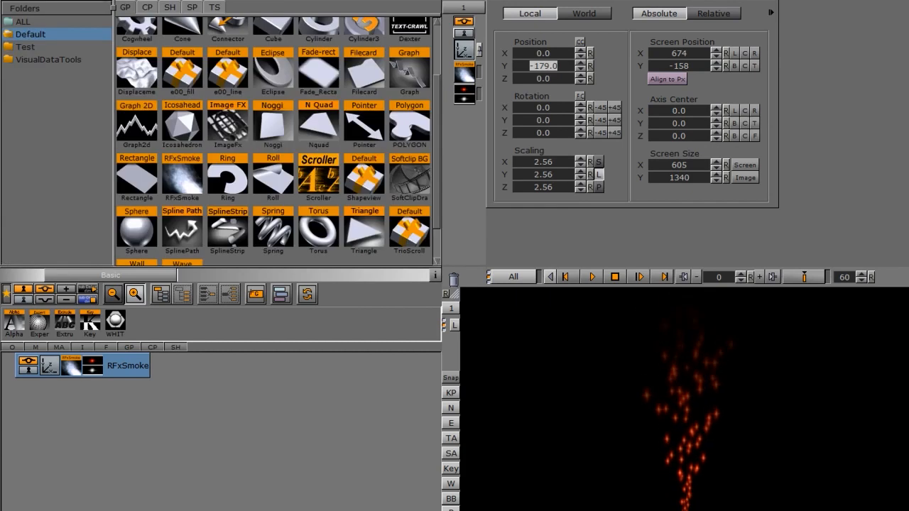
click(147, 8)
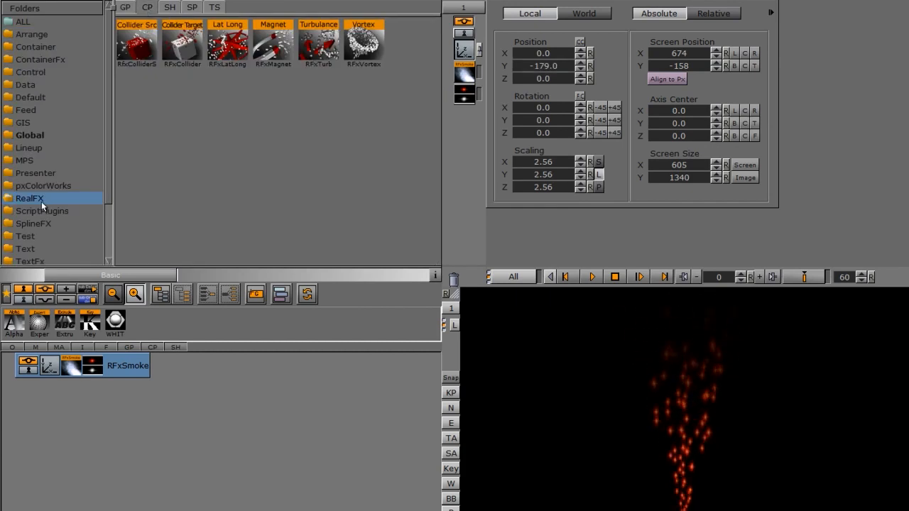
click(235, 54)
drag(225, 44, 123, 368)
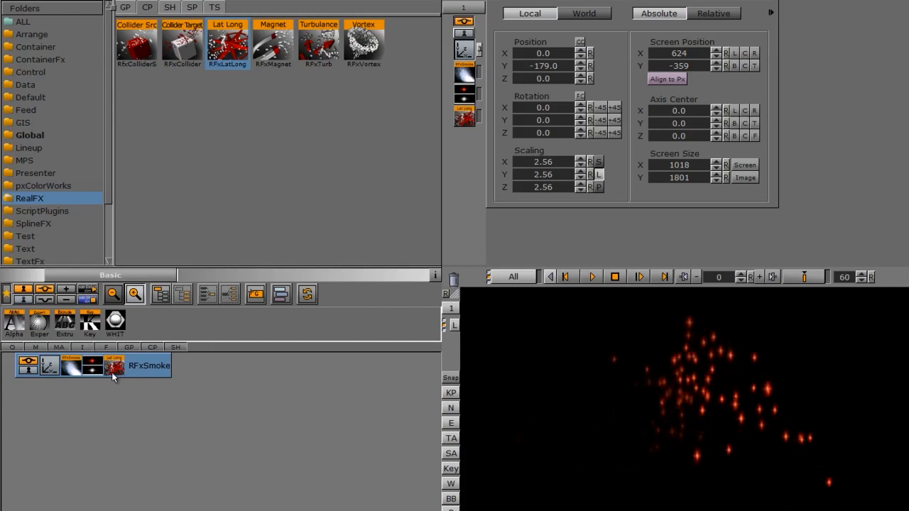
click(72, 366)
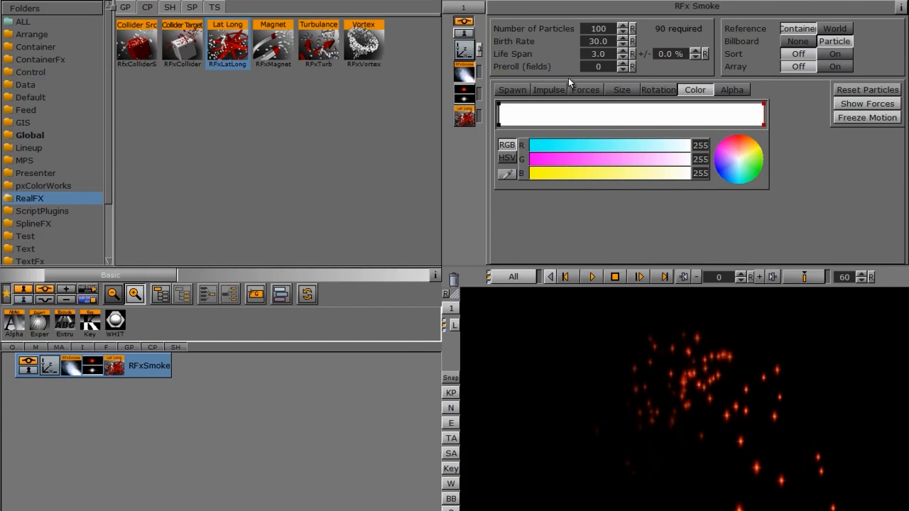
click(114, 365)
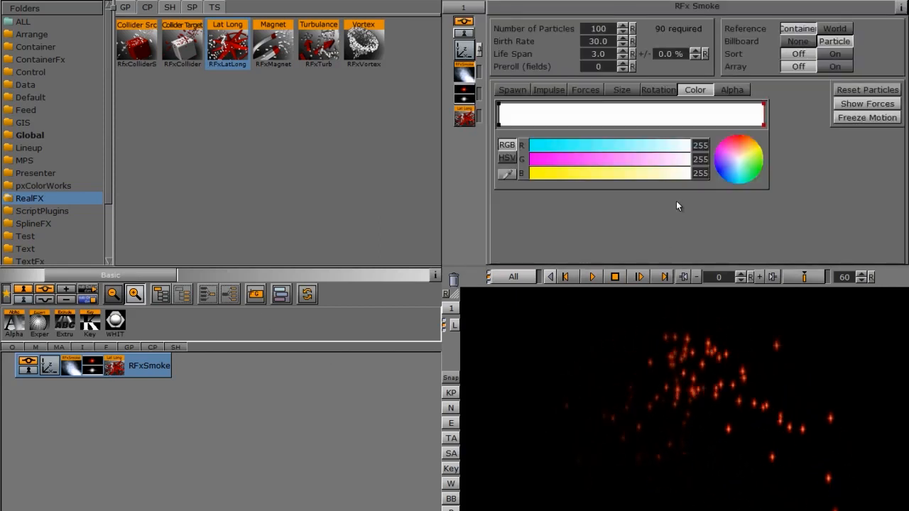
click(115, 366)
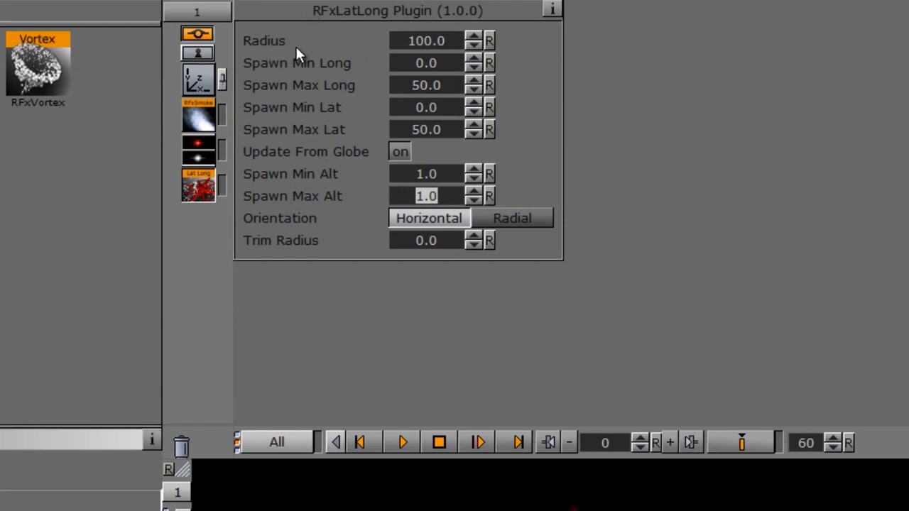
Try Lat Long radius values of 500 and 10, and return the radius to 100.
click(420, 41)
text(500)
key(Return)
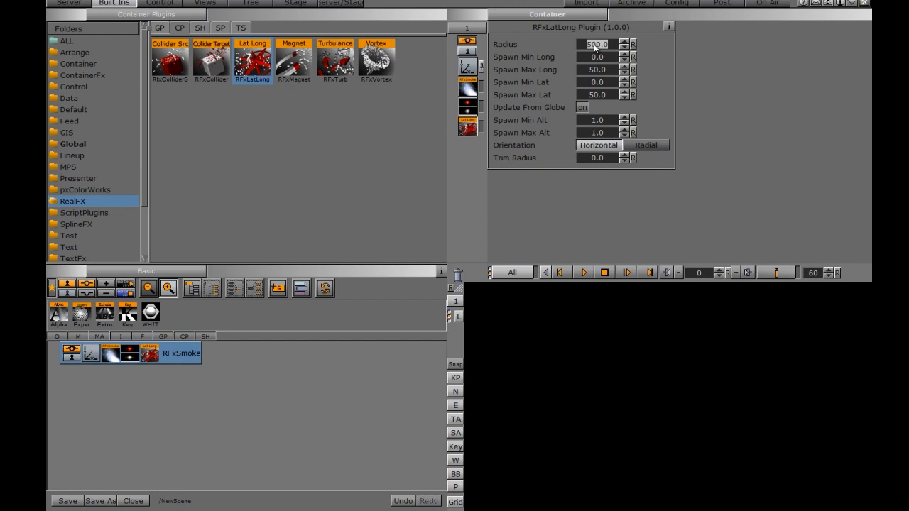
key(Return)
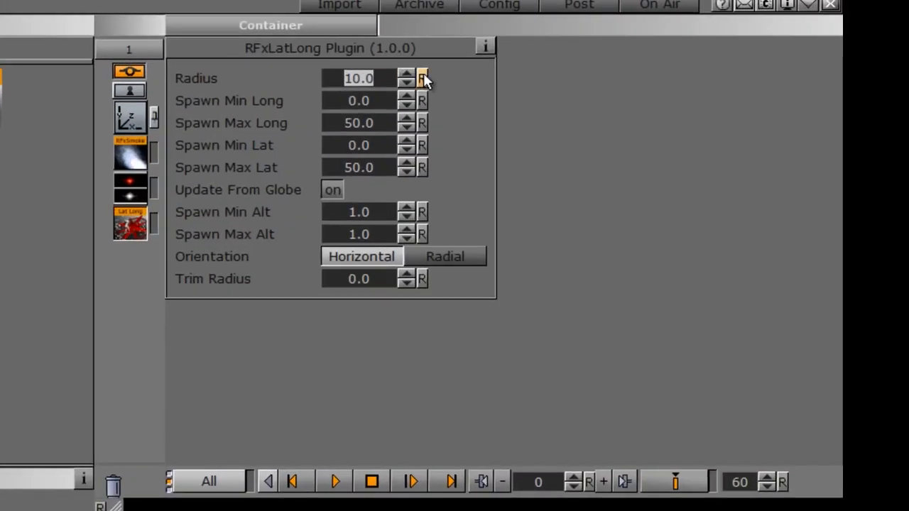
text(0)
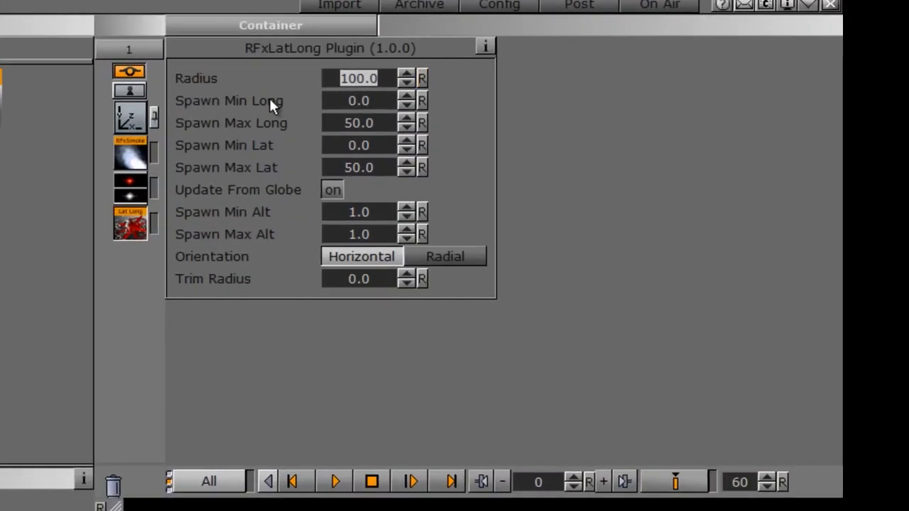
Set Spawn Min Long to about 49.3 and Spawn Max Long to about -0.2.
drag(355, 100, 385, 101)
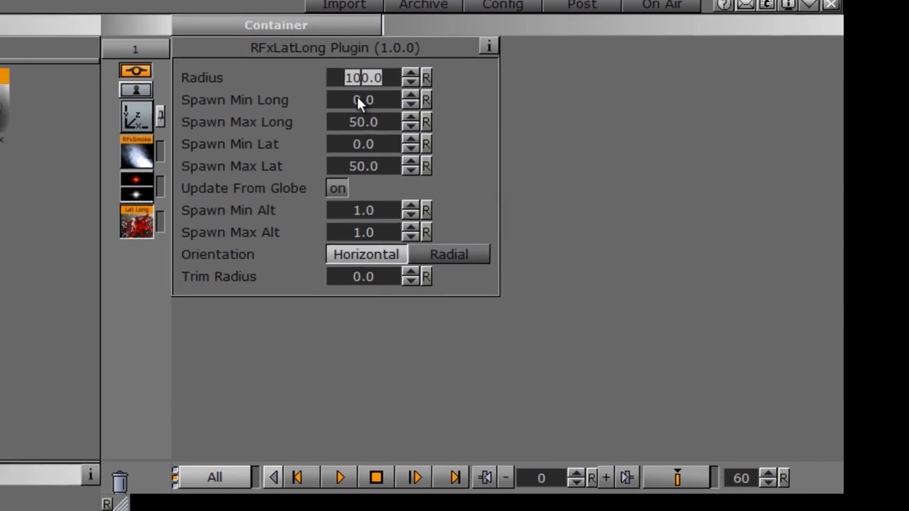
drag(520, 74, 862, 84)
drag(516, 92, 434, 92)
drag(534, 72, 298, 71)
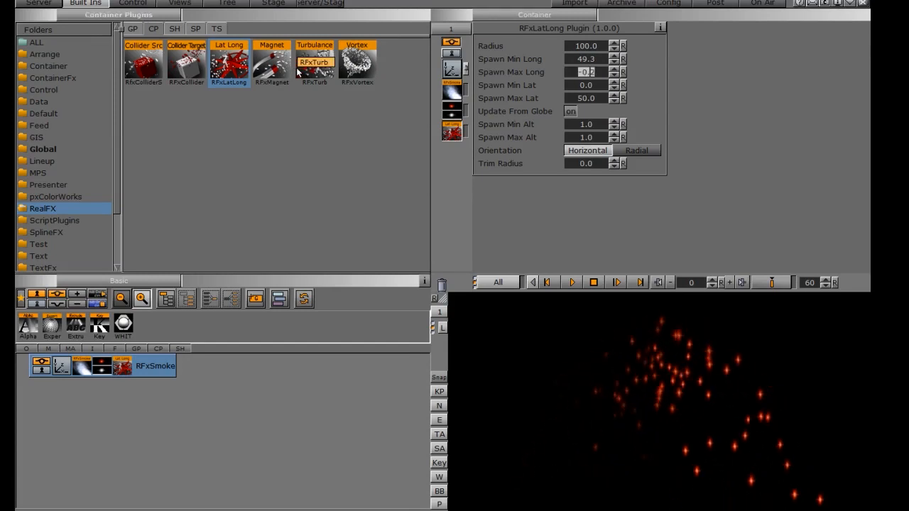
Try a cube spawn size of about 51.3 in X for the RFx Smoke particles and reset it.
click(451, 91)
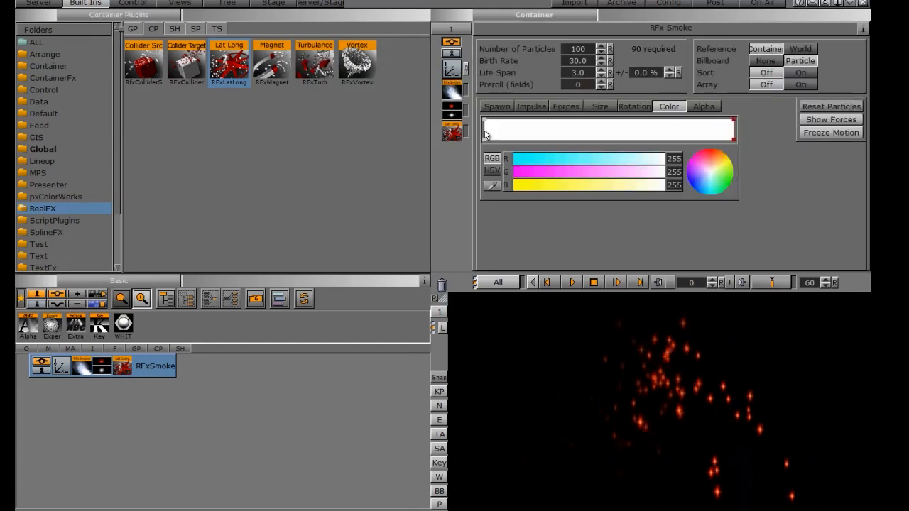
click(498, 107)
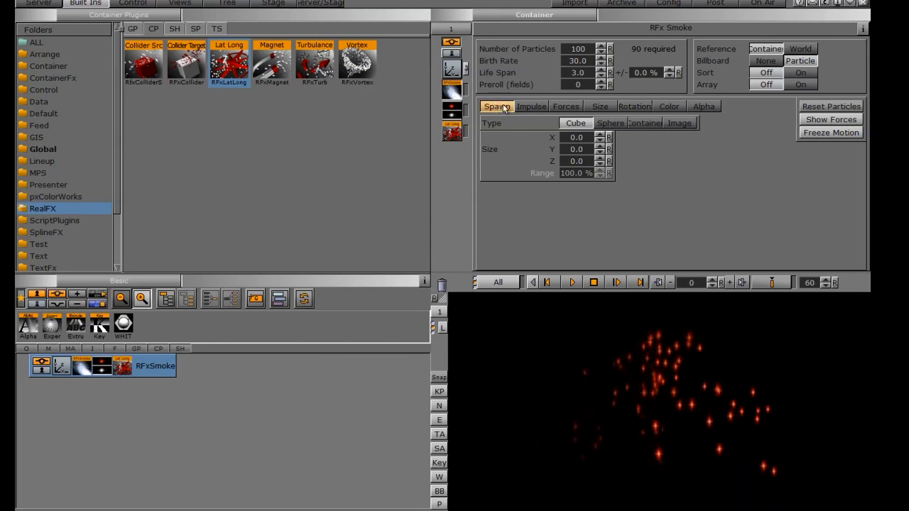
drag(566, 141, 659, 140)
drag(868, 158, 869, 162)
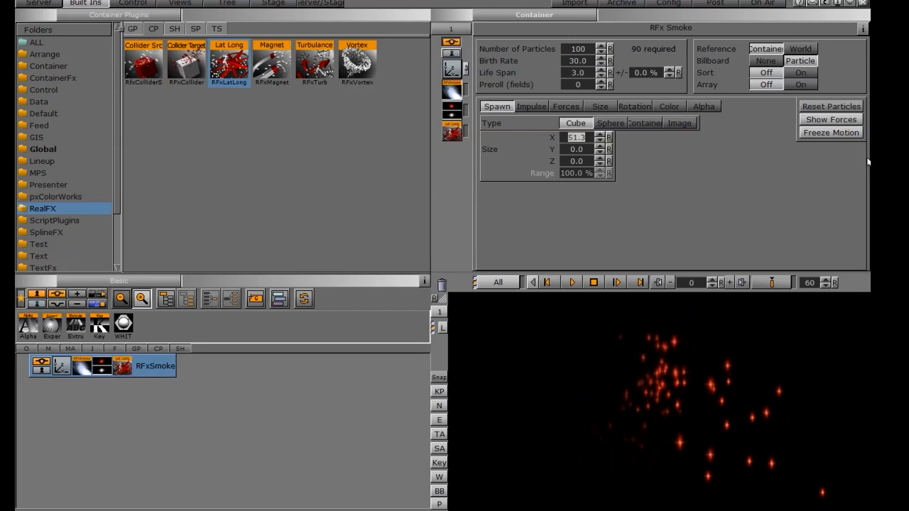
click(608, 138)
Reset the Lat Long plugin's Spawn Min Long and Spawn Max Long to their defaults.
click(452, 133)
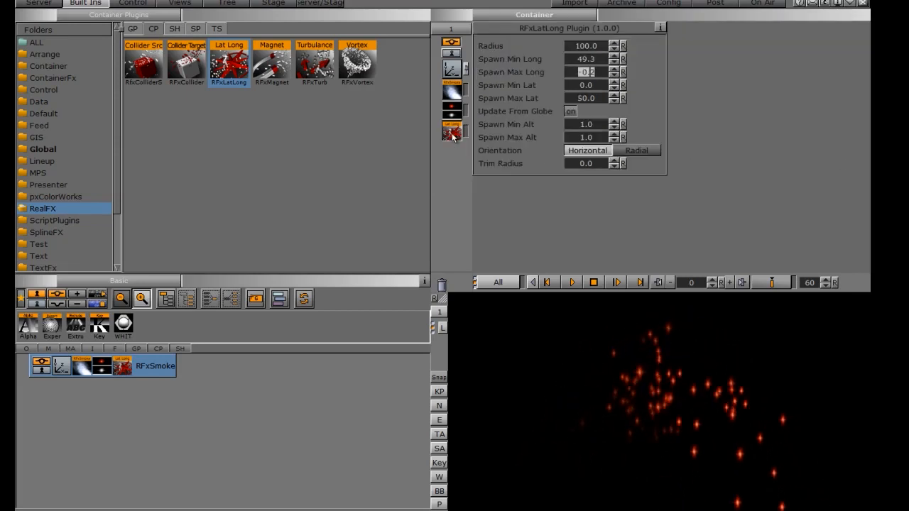
click(623, 59)
click(623, 72)
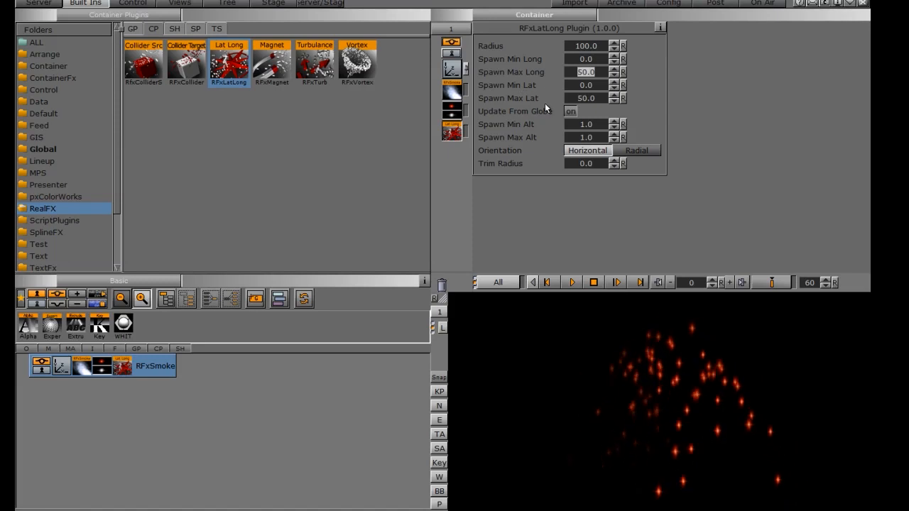
Set Spawn Min Lat to 50 and Spawn Max Lat to 10.
drag(586, 85, 870, 96)
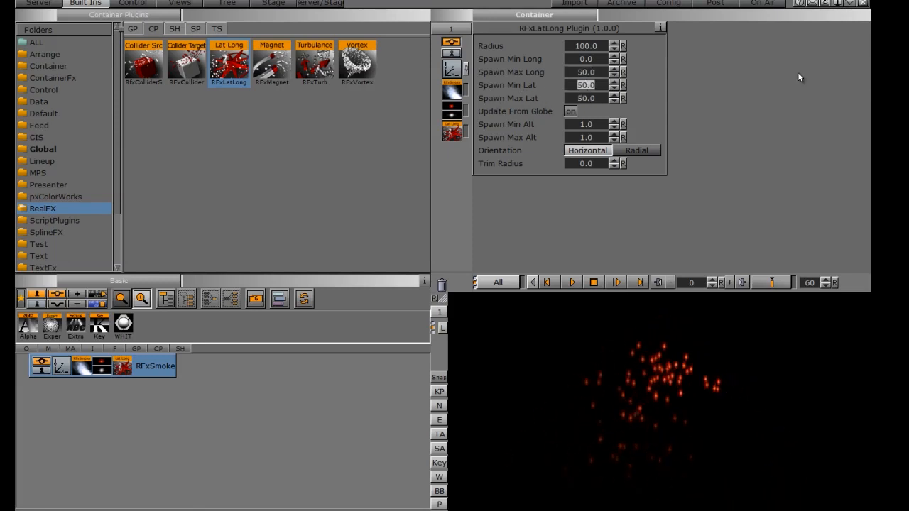
click(586, 100)
key(Return)
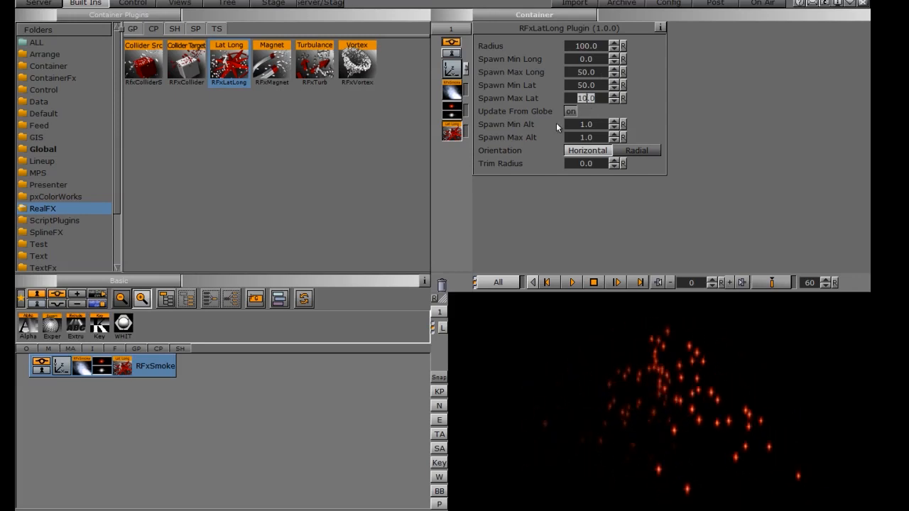
Set Spawn Min Alt to about -9.1 and Spawn Max Alt to about 49.9, with Radial orientation.
drag(573, 130, 298, 125)
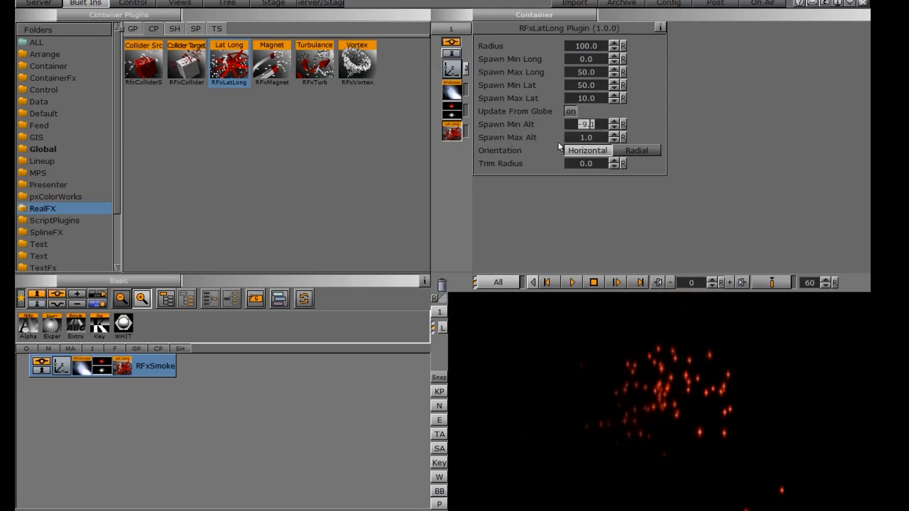
mouse_move(580, 143)
mouse_down()
mouse_move(759, 156)
mouse_move(525, 145)
mouse_move(576, 142)
mouse_up()
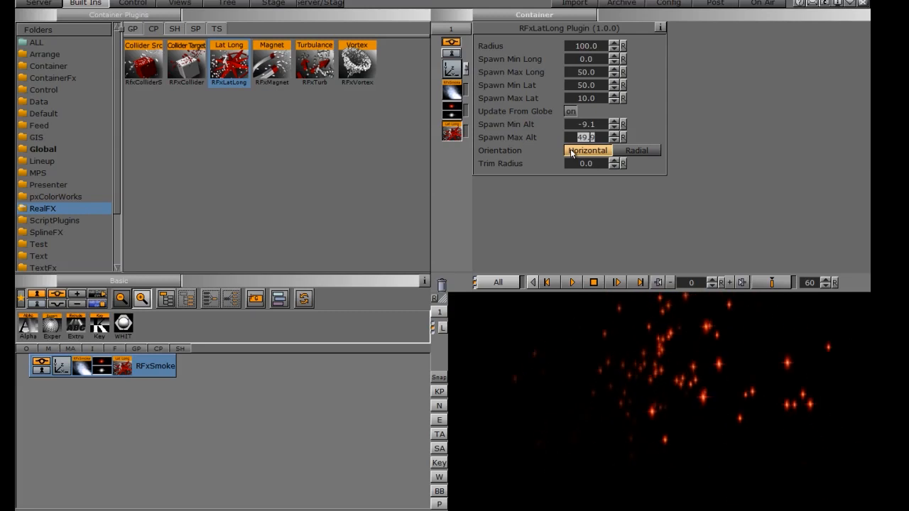
click(641, 151)
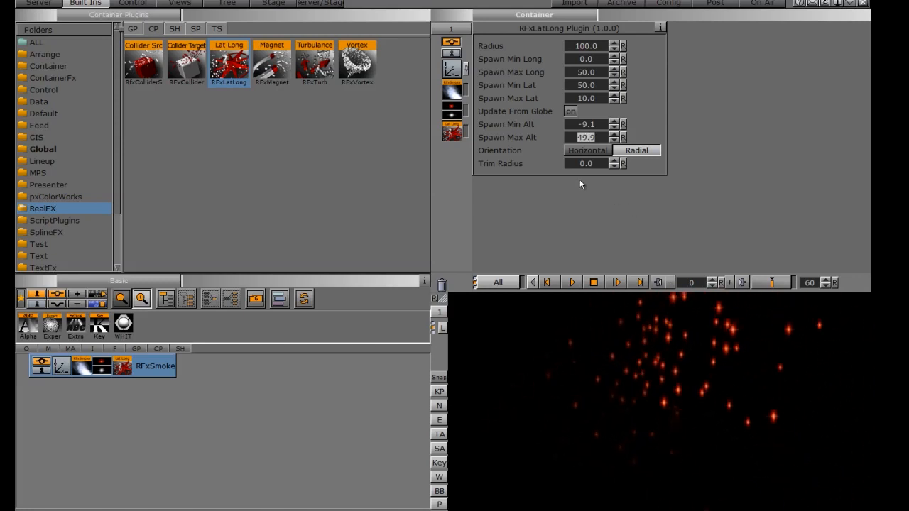
Try Trim Radius values of about 100.1 and 49.6 in the Lat Long plugin and reset the trim radius.
drag(573, 163, 887, 185)
drag(576, 165, 750, 168)
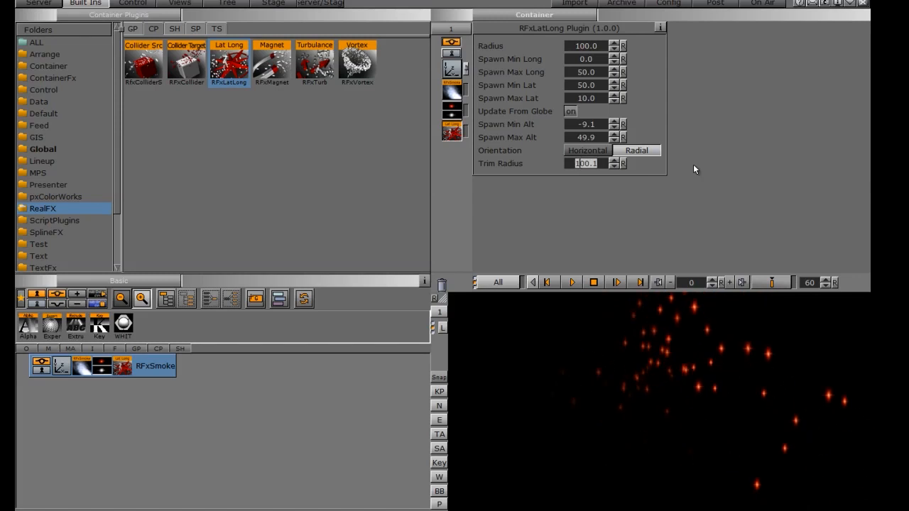
click(623, 163)
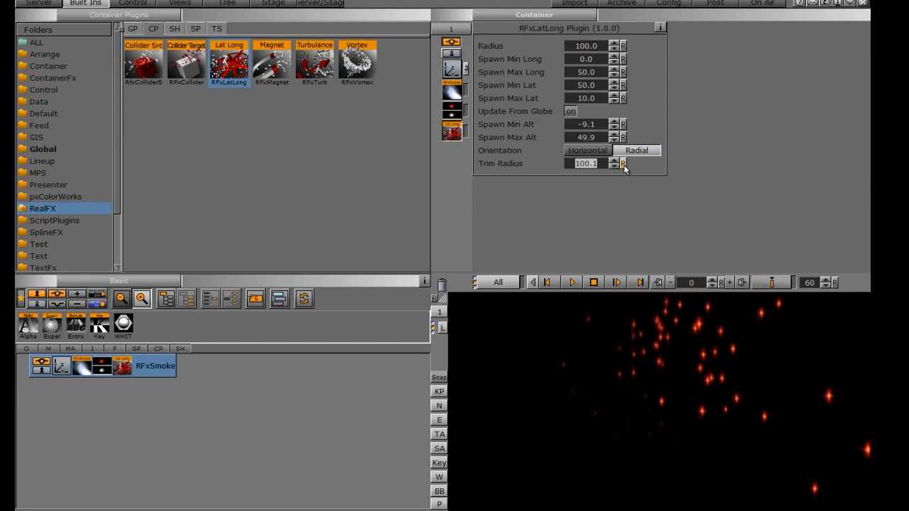
drag(580, 164, 870, 176)
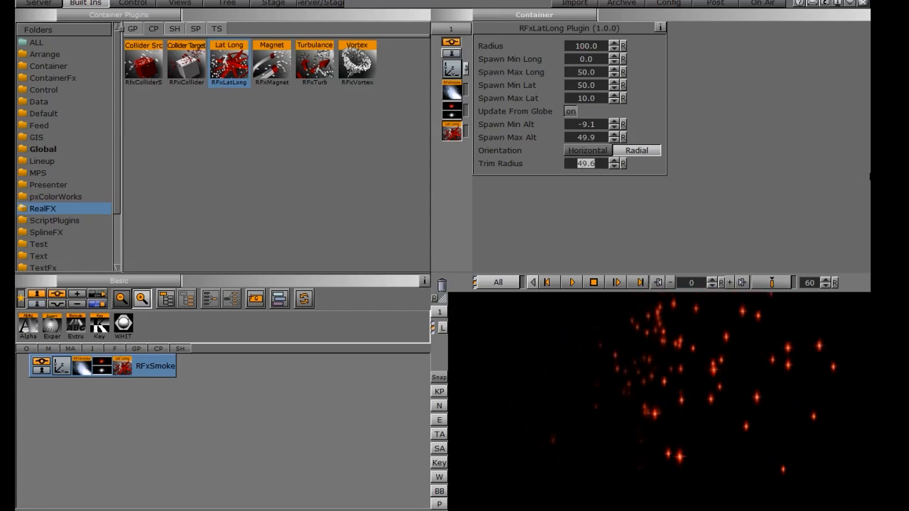
click(623, 164)
click(455, 103)
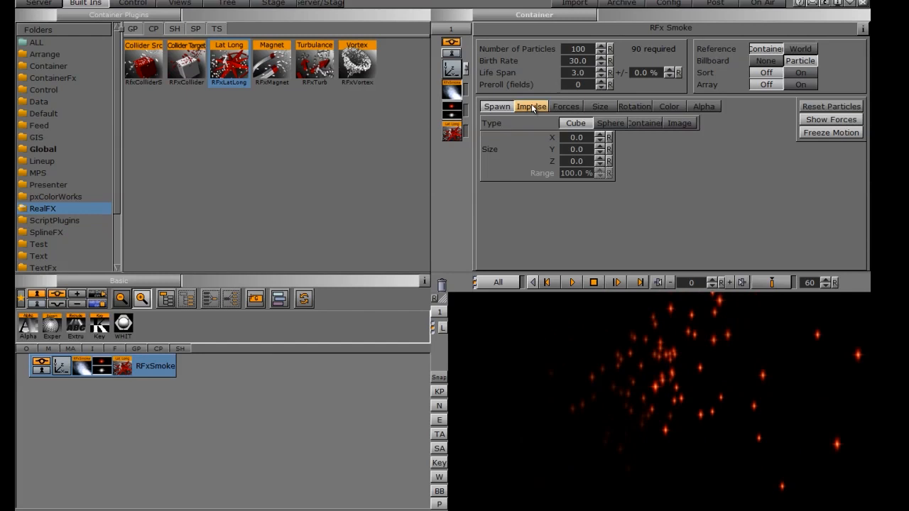
click(451, 130)
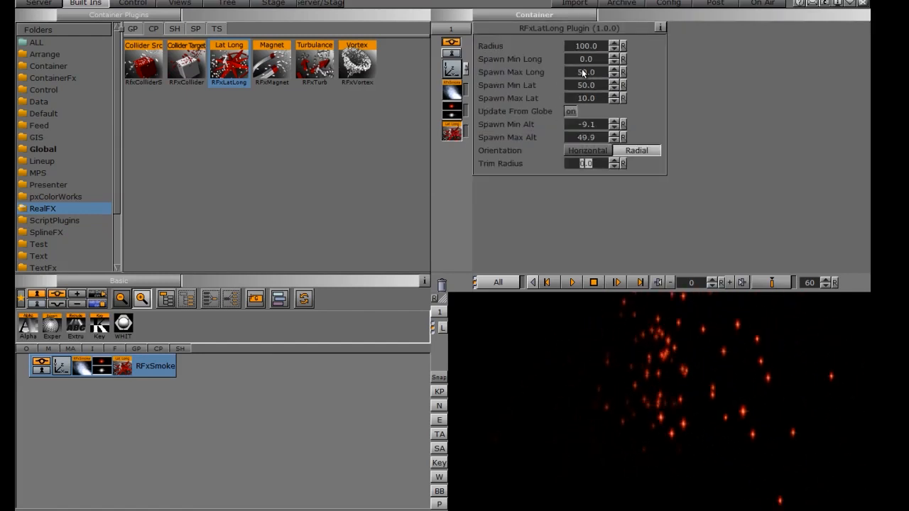